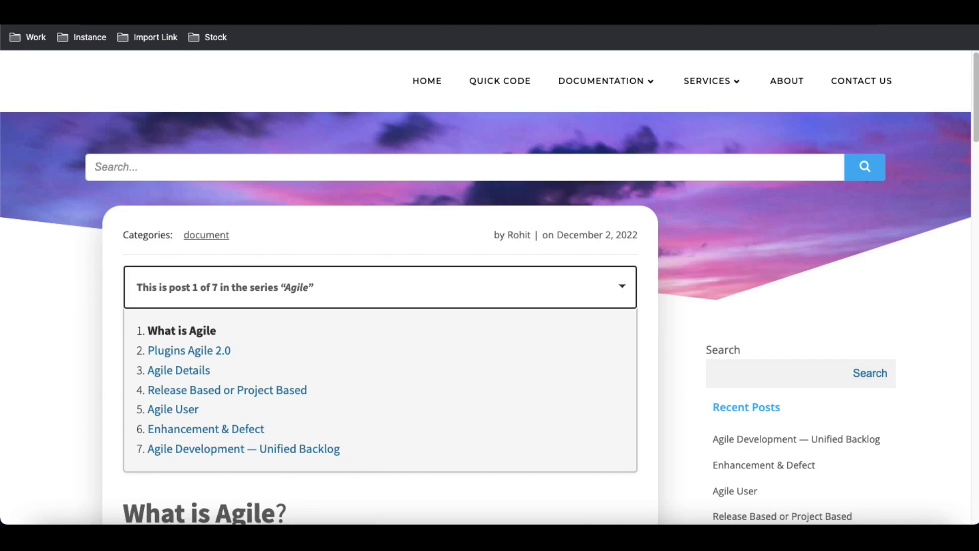
Read the SnowExpertRohit 'Plugins Agile 2.0' post, then return to the ServiceNow instance tab.
left_click(203, 355)
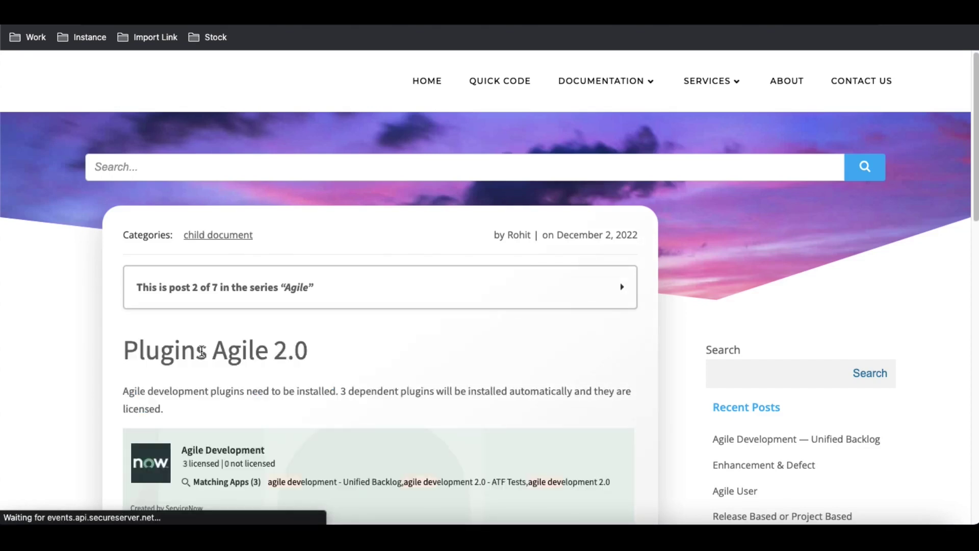
scroll(202, 352, "down", 2)
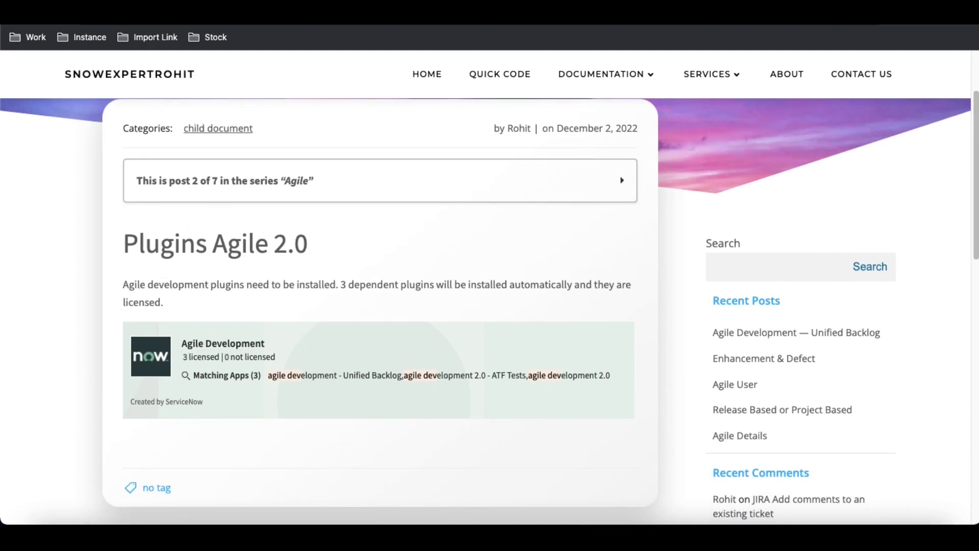
key("ctrl+Tab")
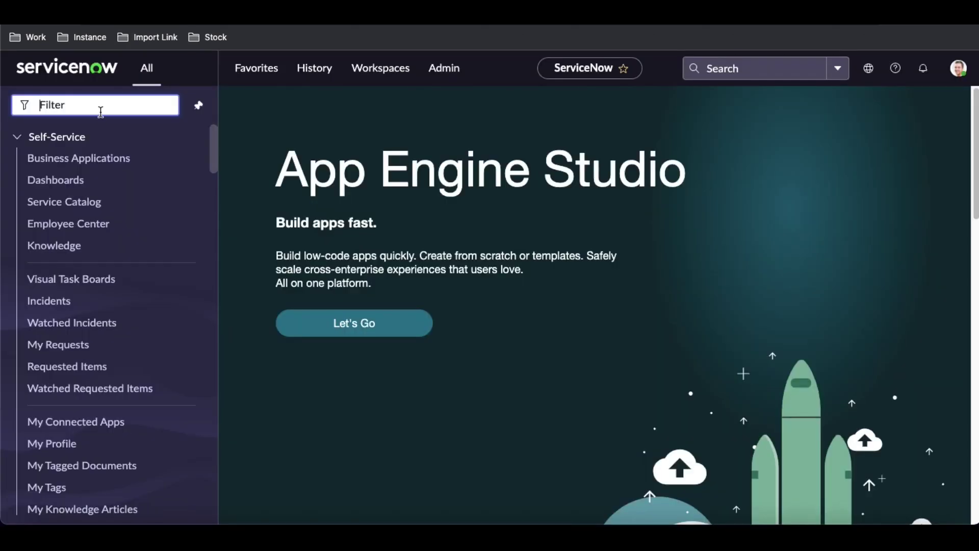
Filter the navigator by 'plugins' and open System Definition > Plugins.
type("plugins")
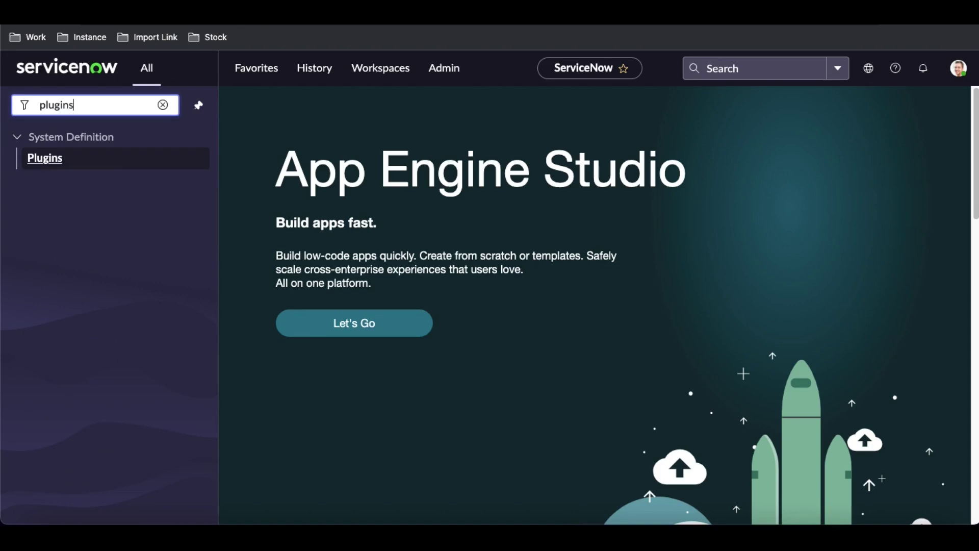
left_click(61, 170)
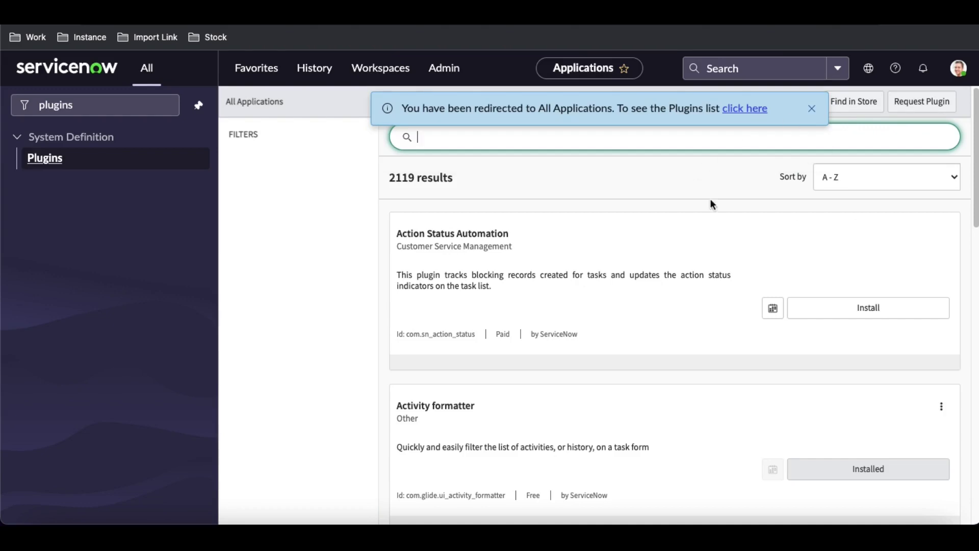
Dismiss the redirect banner and search the plugin catalogue for 'agile dev'.
left_click(813, 110)
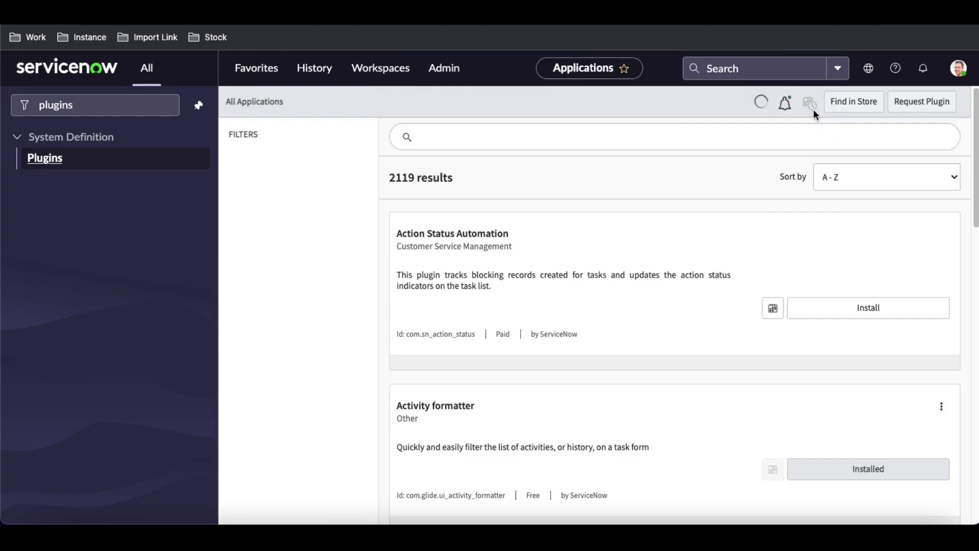
left_click(459, 142)
type("agile")
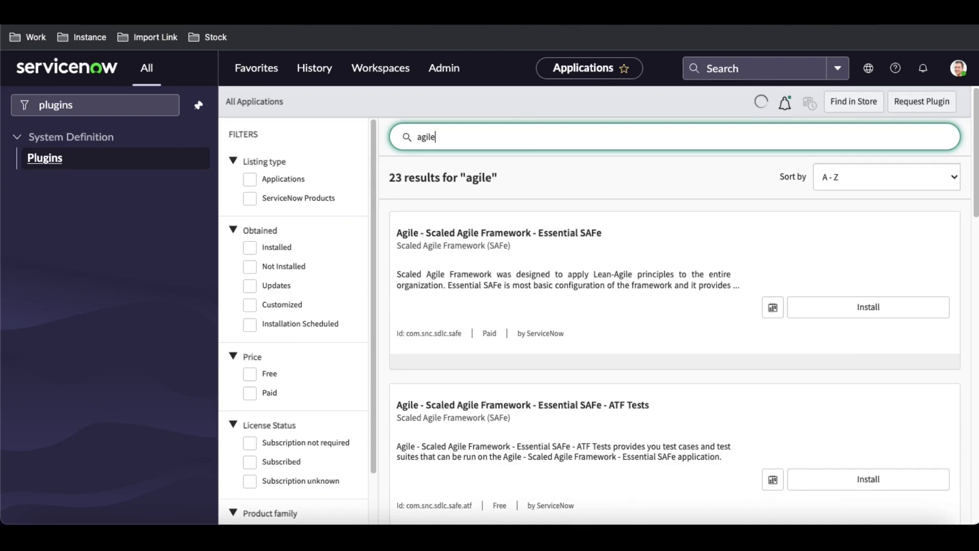
type(" dev")
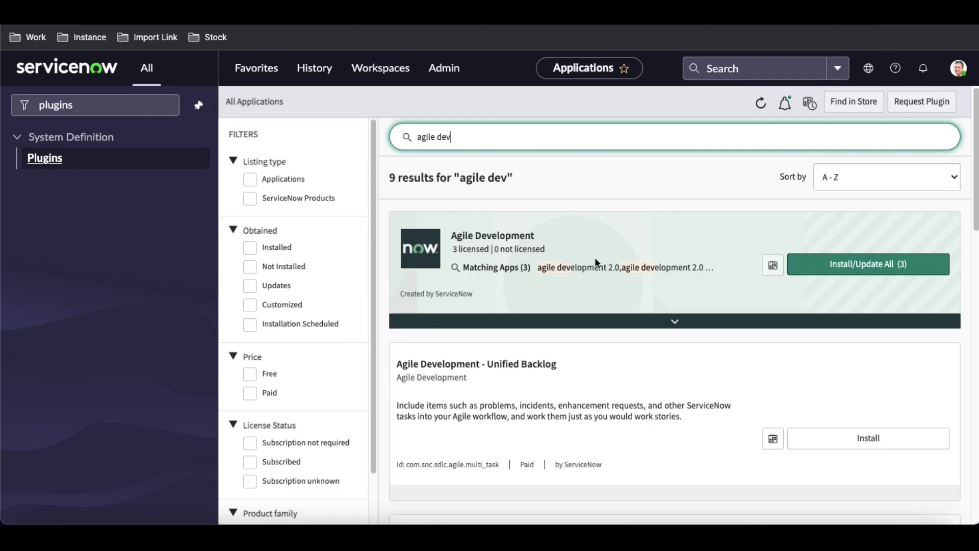
Expand the Agile Development group and review the 2.0, ATF Tests and Unified Backlog plugin cards.
left_click(666, 322)
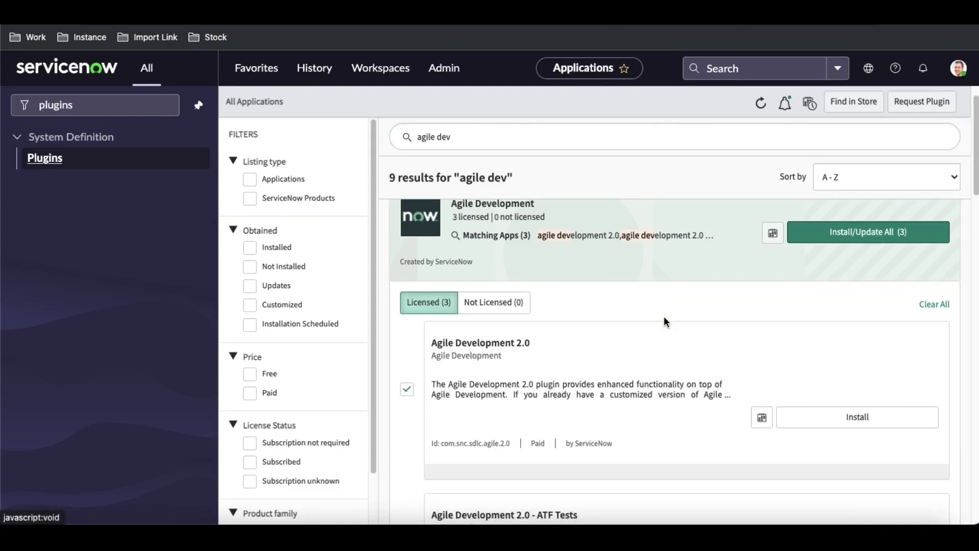
scroll(663, 317, "down", 2)
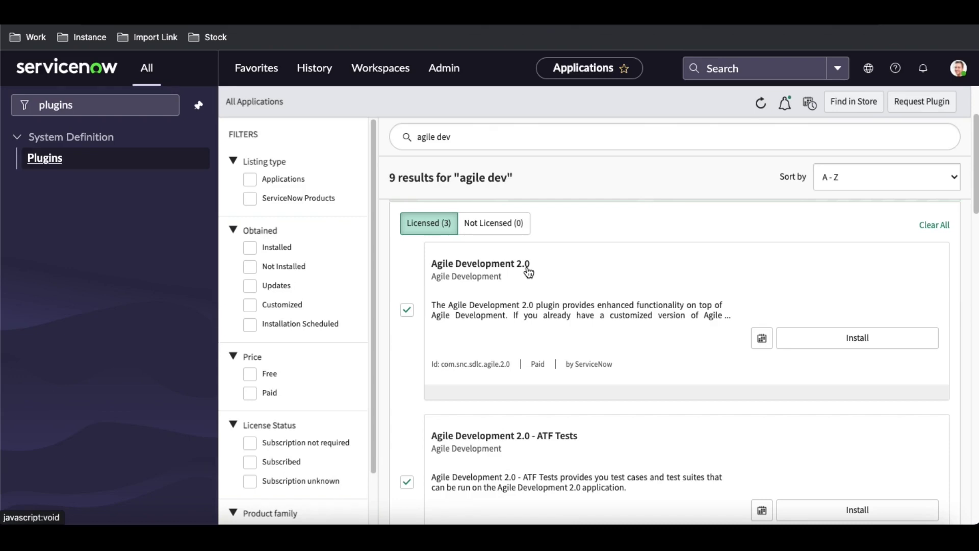
scroll(538, 312, "down", 3)
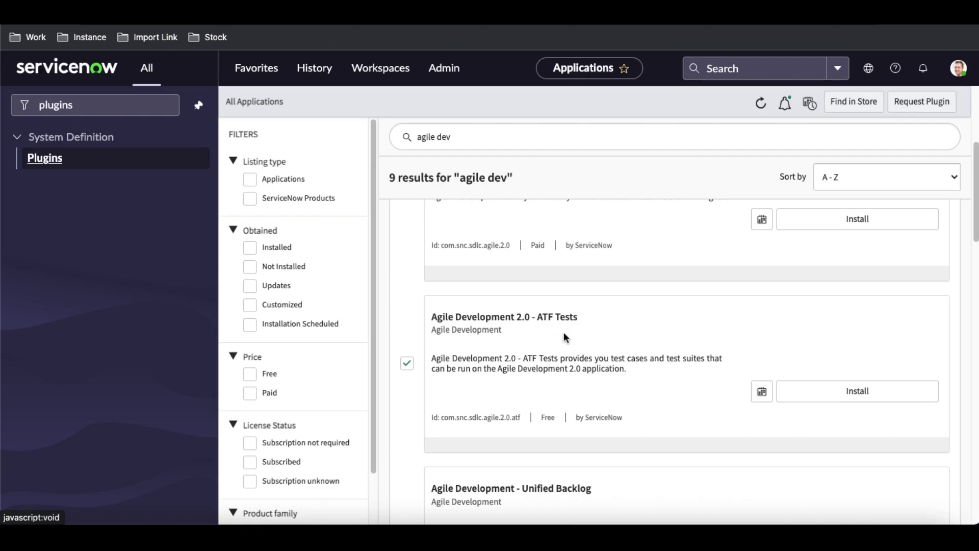
scroll(564, 332, "down", 2)
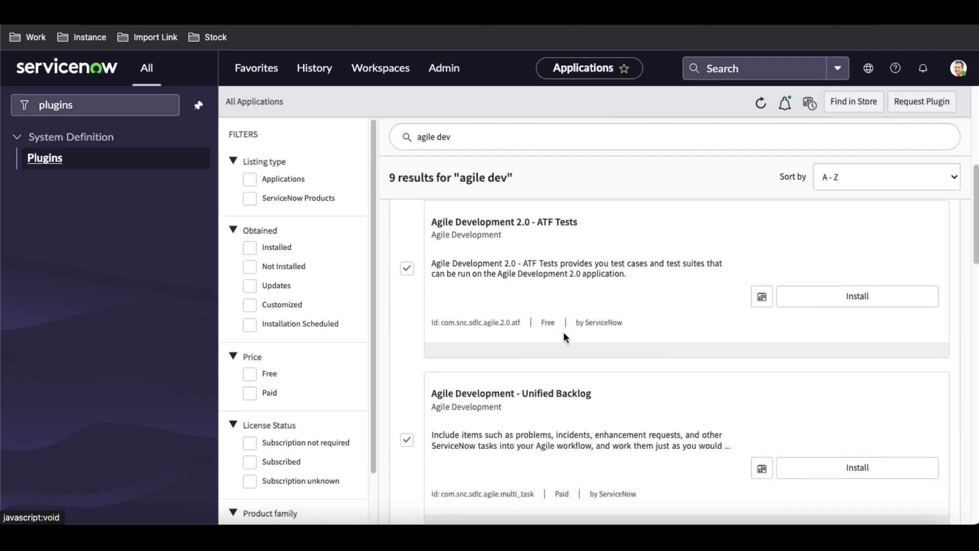
scroll(564, 331, "up", 1)
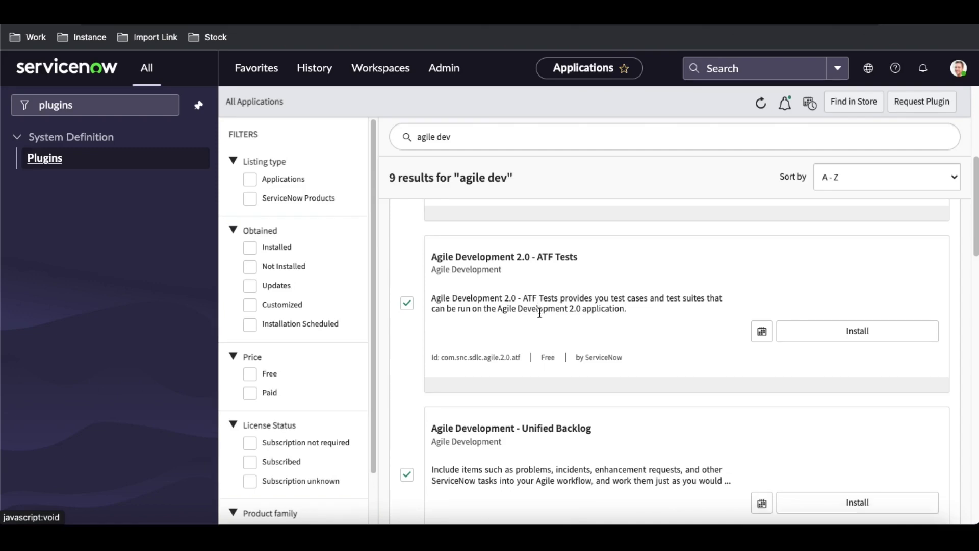
scroll(539, 312, "down", 2)
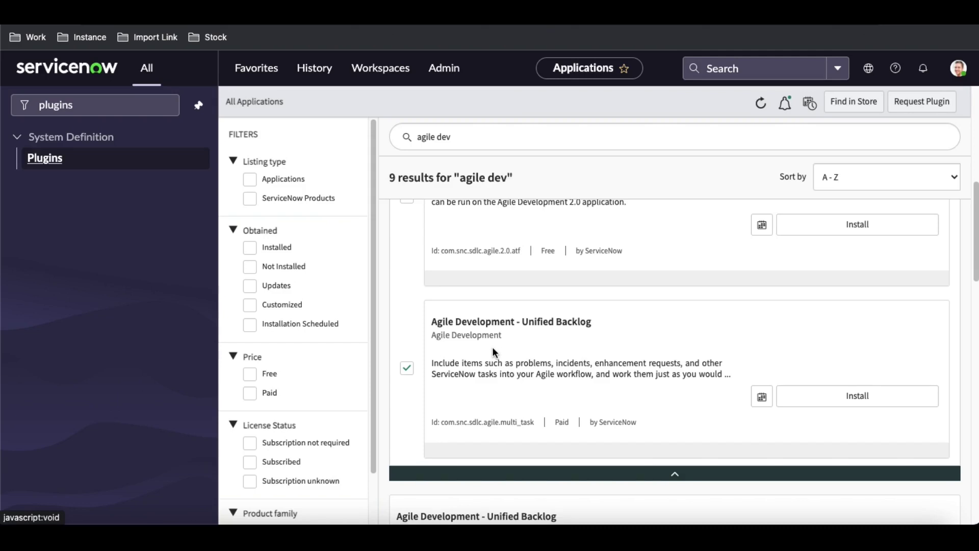
scroll(492, 347, "up", 8)
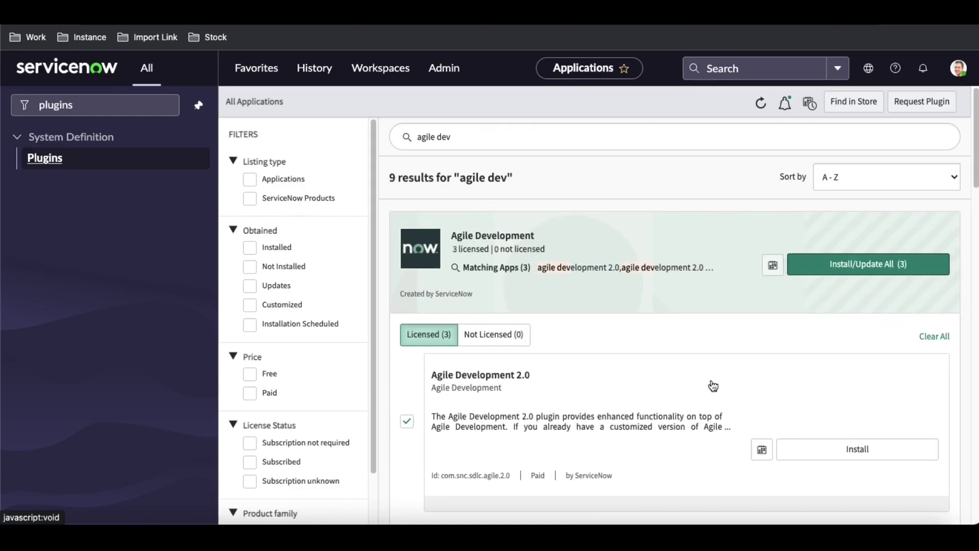
scroll(712, 386, "down", 2)
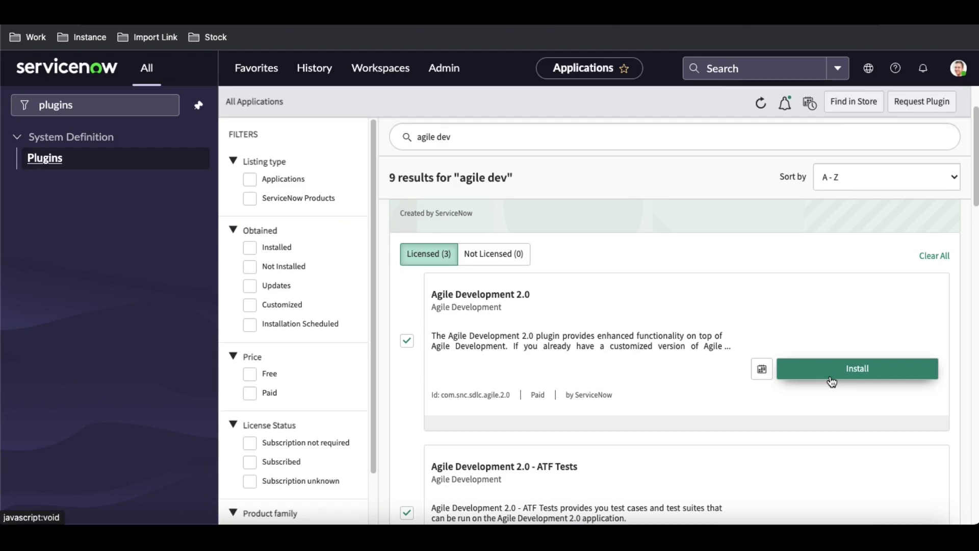
scroll(830, 380, "down", 1)
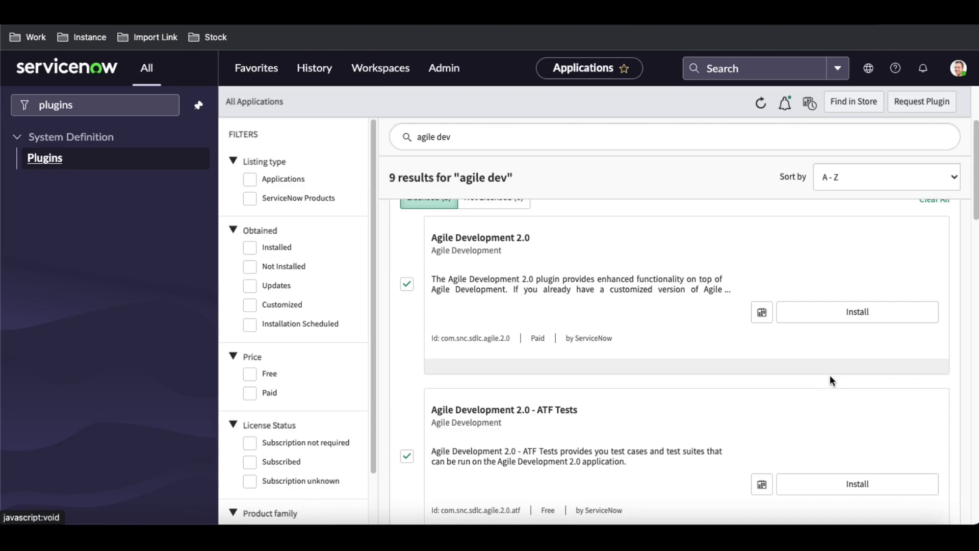
scroll(830, 380, "up", 2)
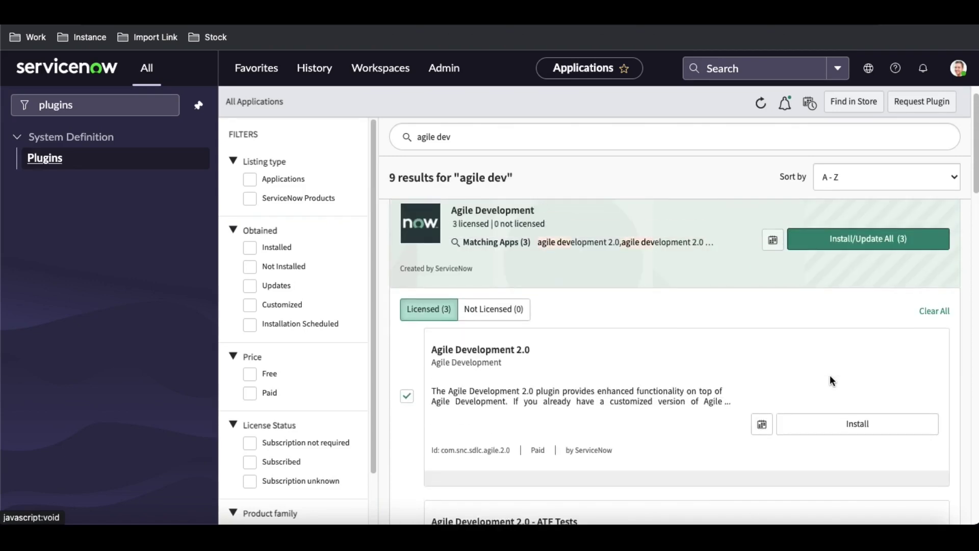
scroll(830, 380, "down", 2)
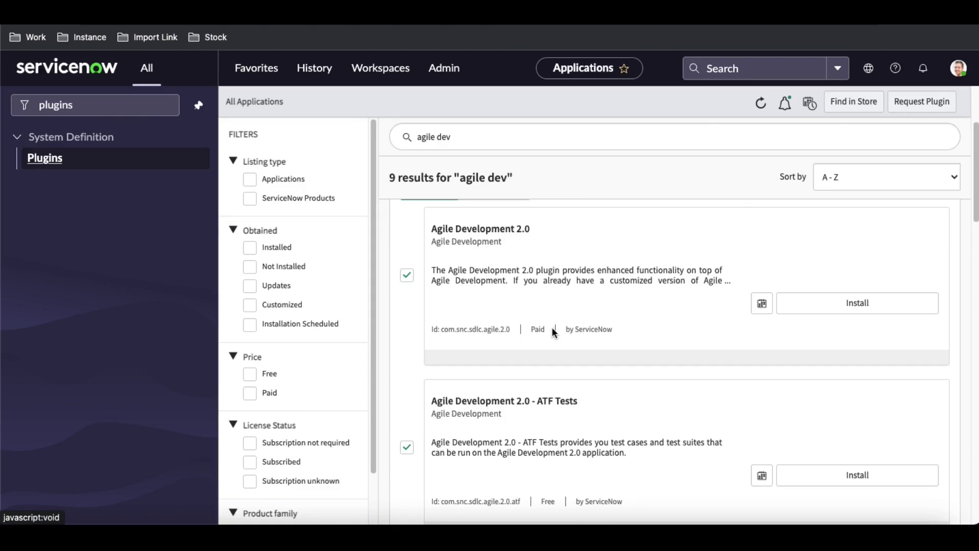
scroll(549, 327, "down", 2)
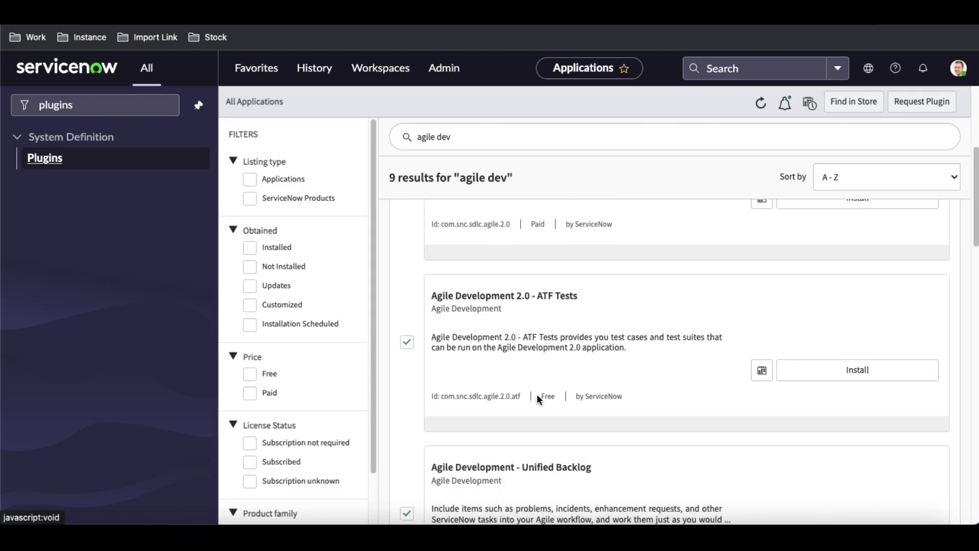
scroll(550, 398, "down", 1)
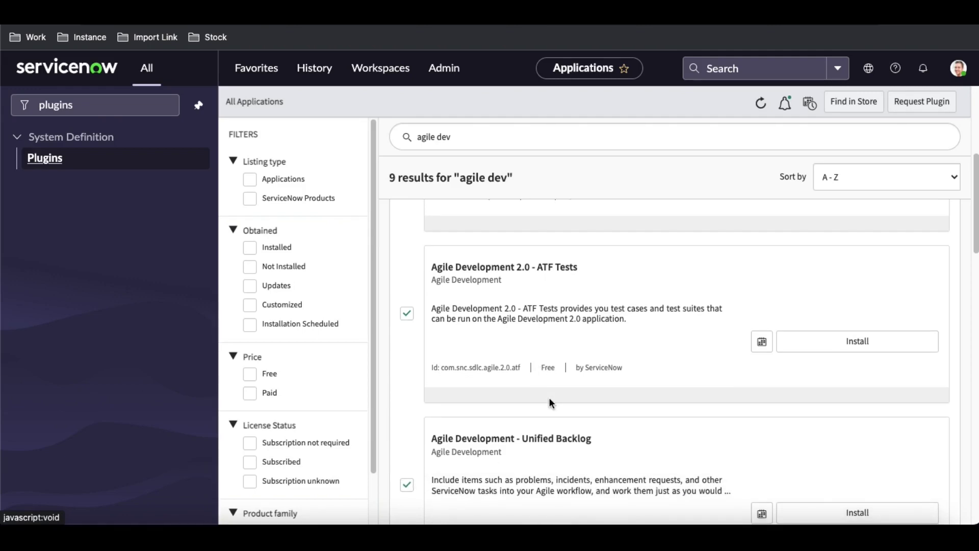
scroll(549, 402, "down", 3)
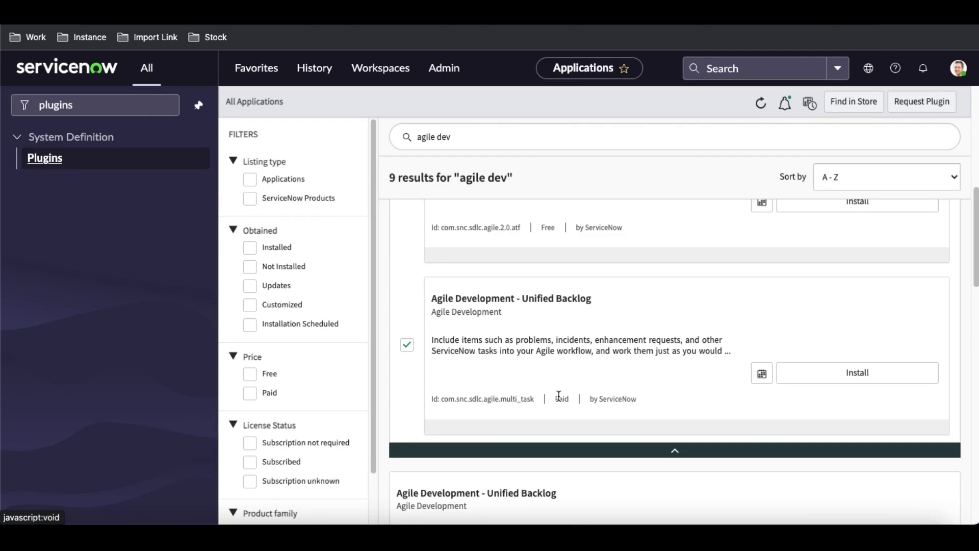
scroll(559, 395, "up", 6)
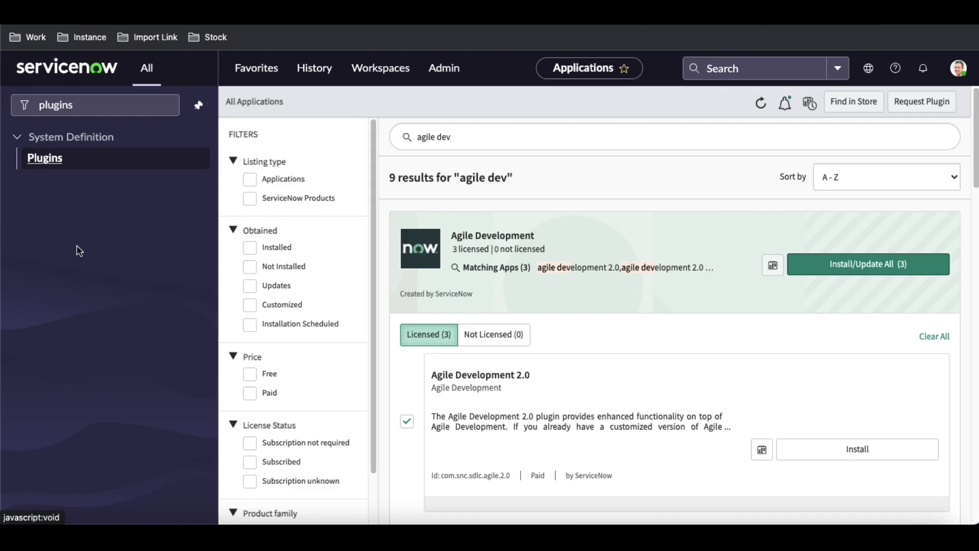
double_click(109, 107)
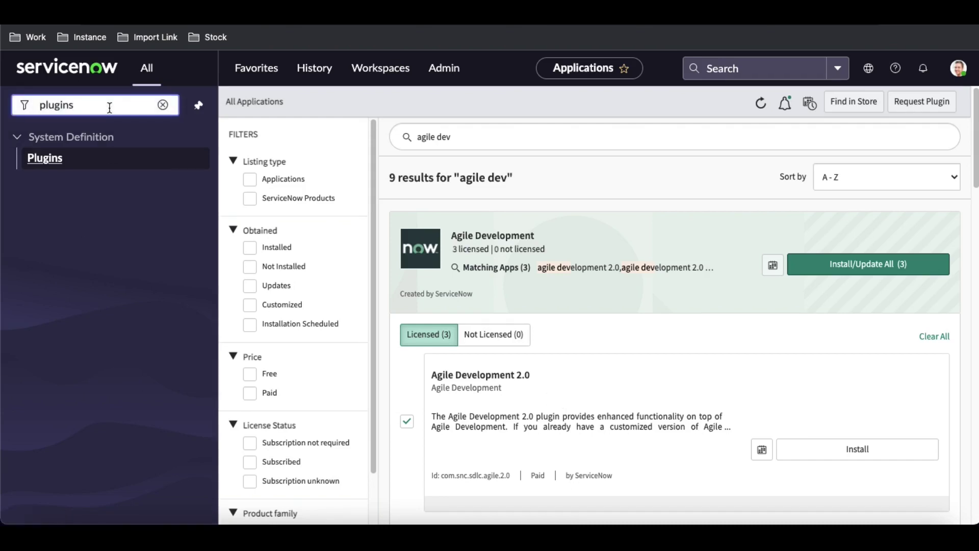
Clear the 'plugins' navigator filter, try 'agile', and empty the filter again.
key("BackSpace")
key("BackSpace")
key("BackSpace")
key("BackSpace")
key("BackSpace")
key("BackSpace")
key("BackSpace")
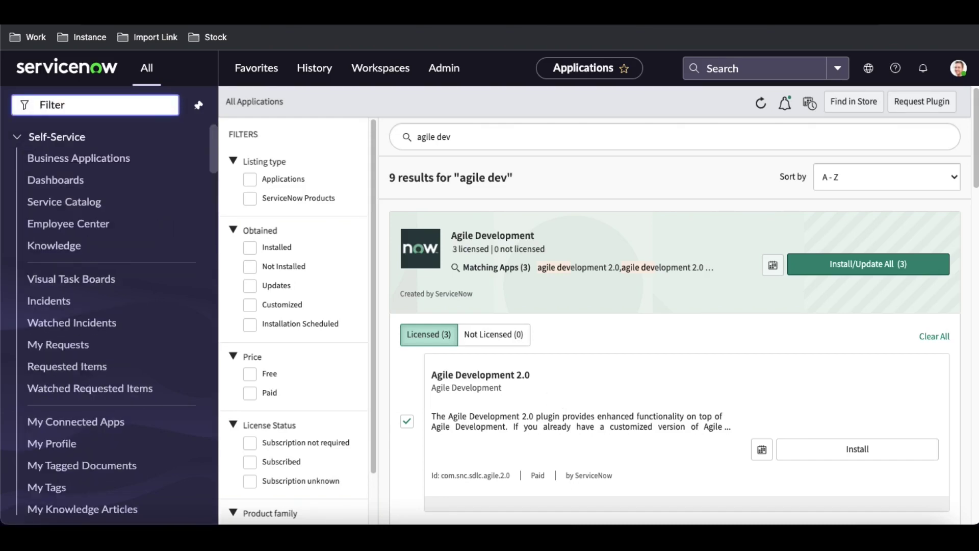
type("agile")
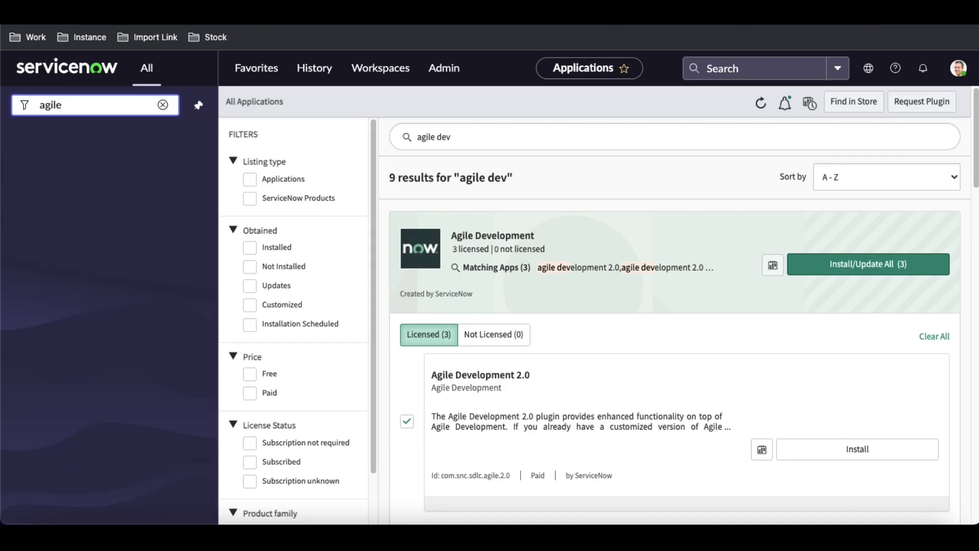
key("BackSpace")
key("BackSpace")
key("BackSpace")
key("BackSpace")
key("BackSpace")
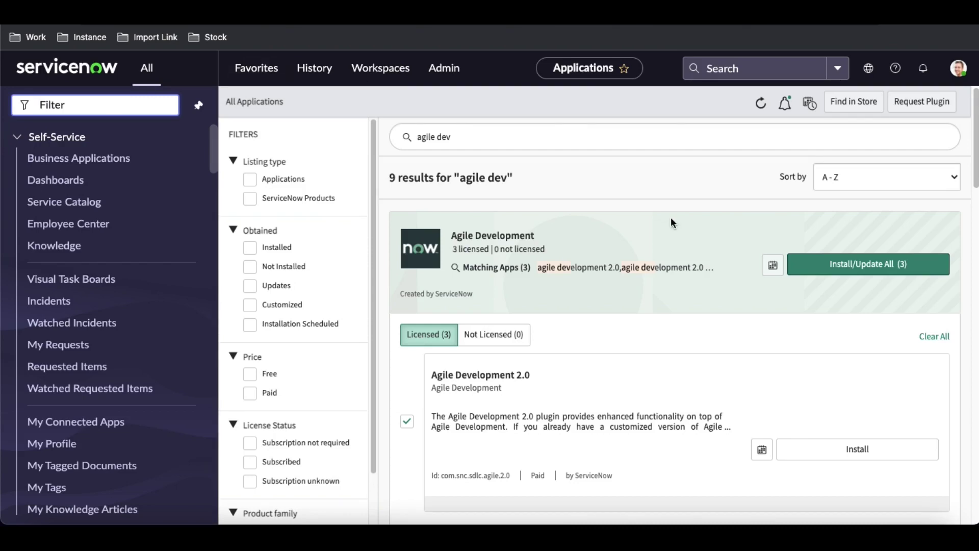
Choose Install/Update All (3) for Agile Development with Load demo data ticked.
left_click(827, 265)
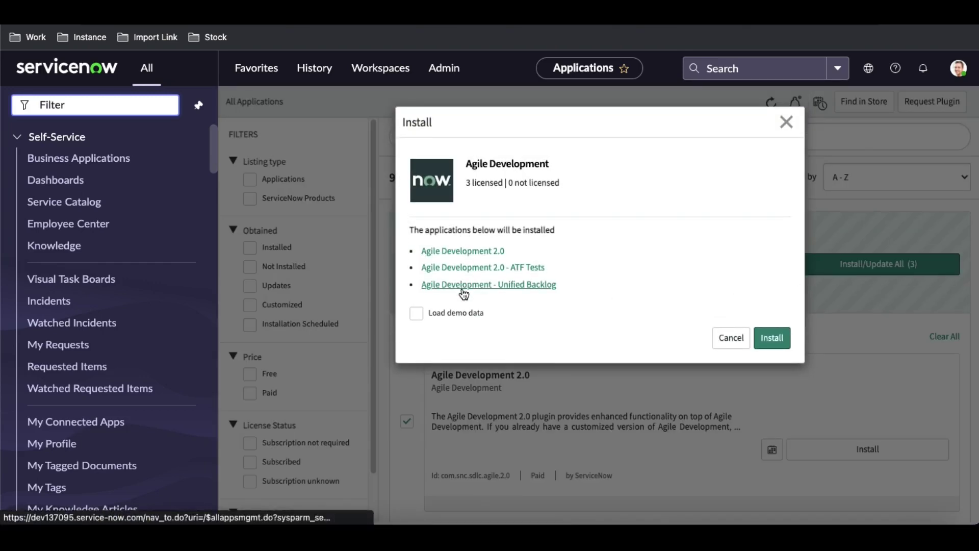
left_click(417, 314)
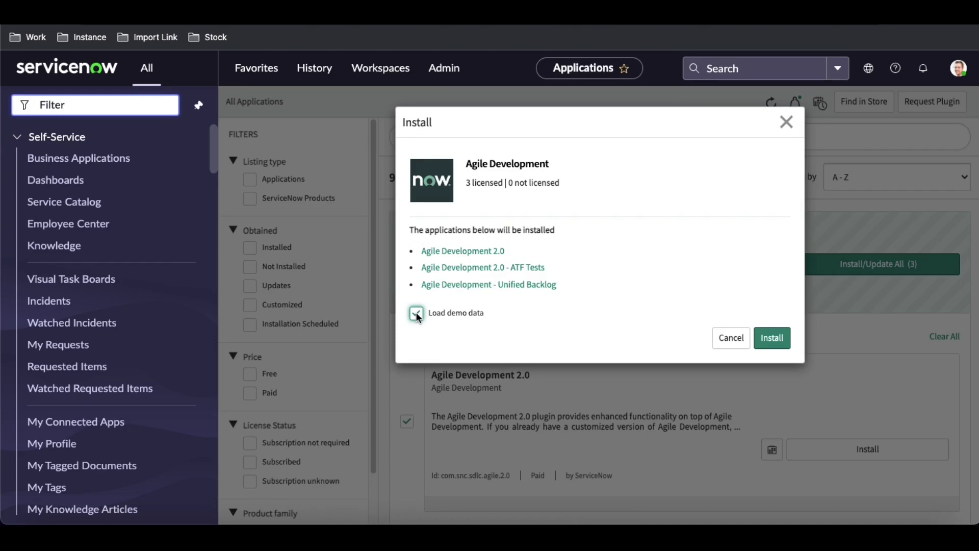
Confirm the install and follow its progress until 3 of 3 plugins succeed.
left_click(777, 345)
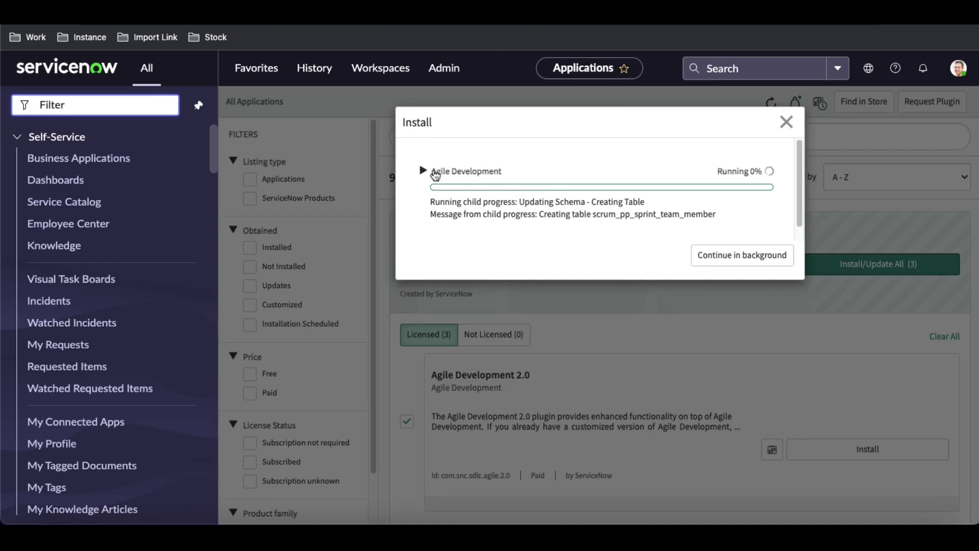
left_click(432, 173)
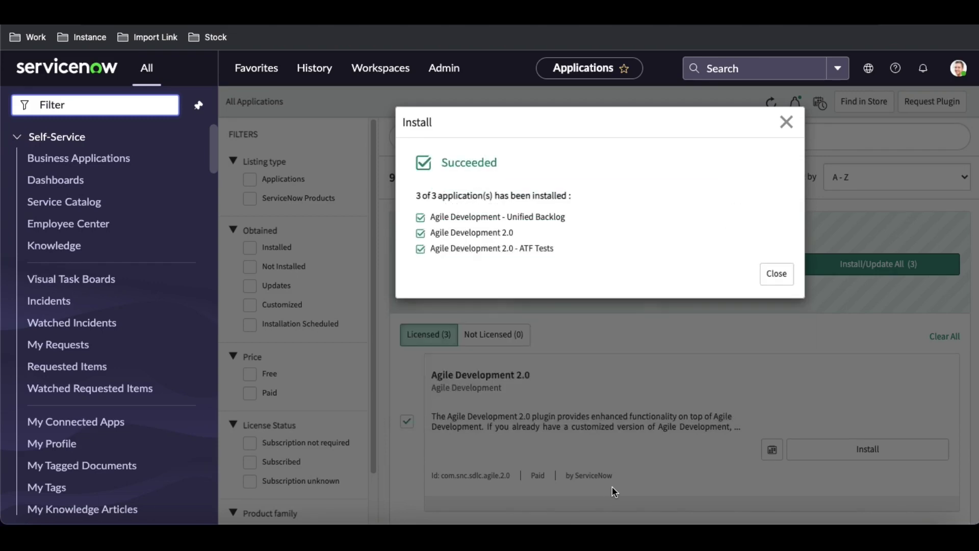
left_click(776, 273)
left_click(78, 158)
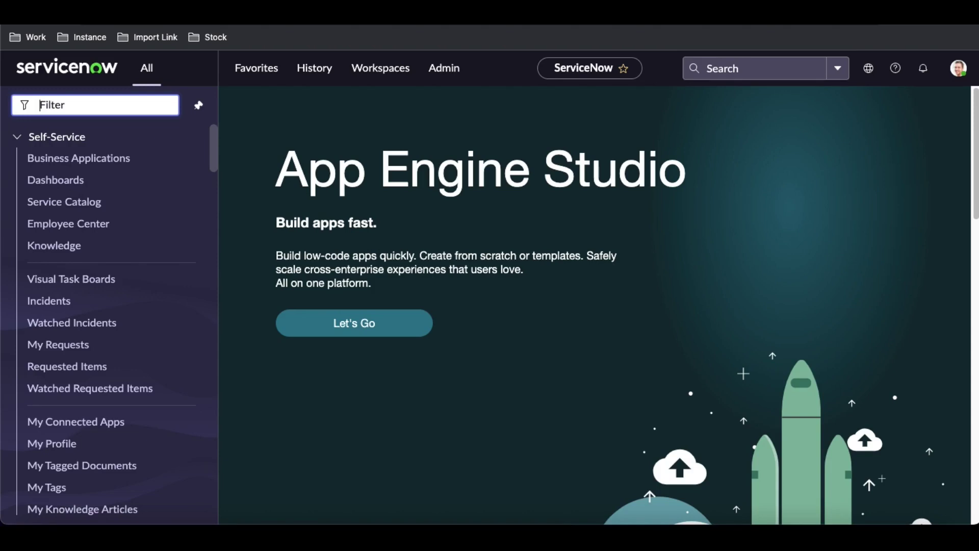
Filter the navigator by 'agile' and open Agile Development > Guided Setup.
type("agile")
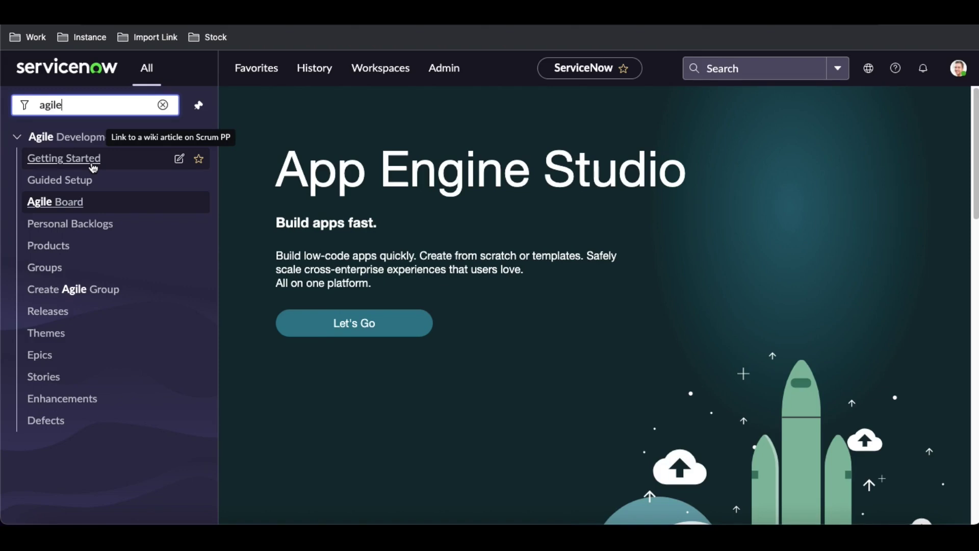
left_click(83, 182)
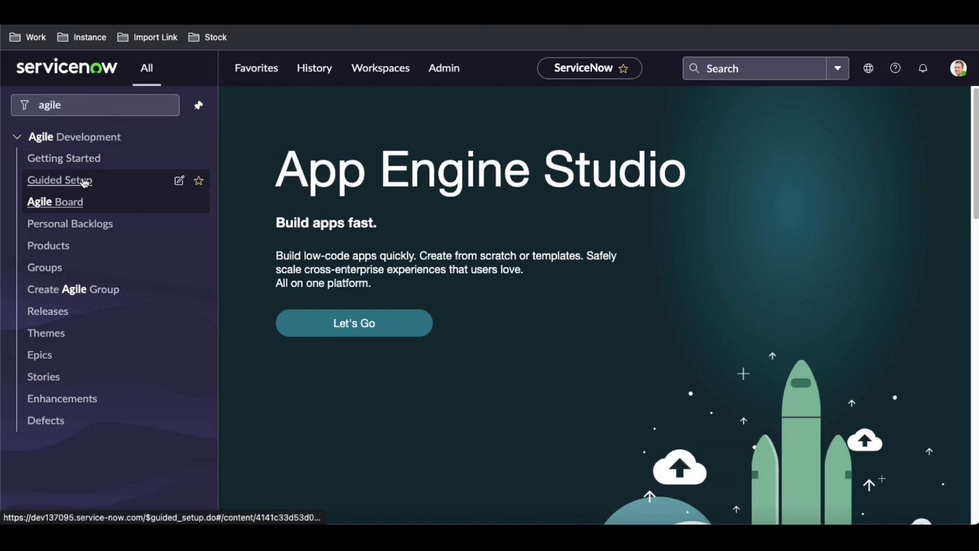